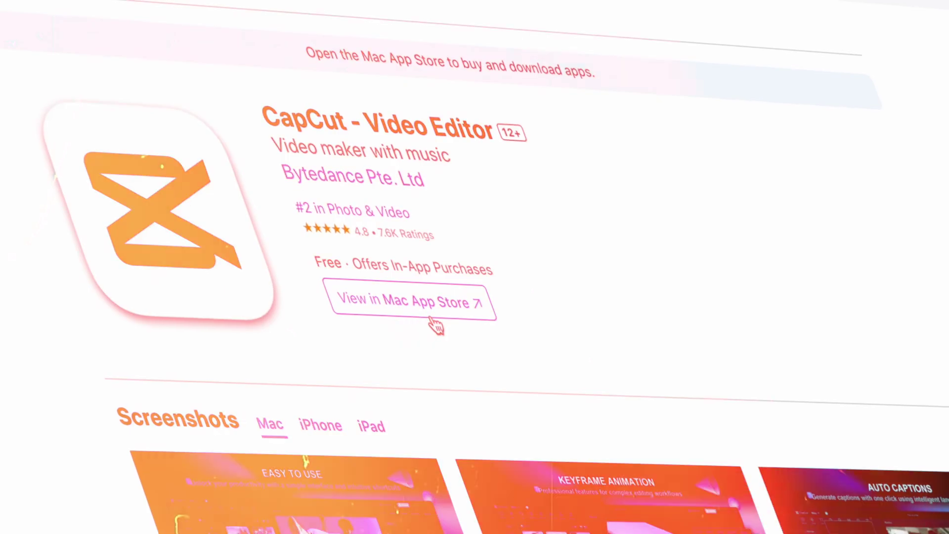
Scroll down and highlight the review title 'I LOVE CAPCUT!!!!!'
{"action": "scroll", "coordinate": [356, 384], "scroll_direction": "down", "scroll_amount": 15}
{"action": "scroll", "coordinate": [351, 385], "scroll_direction": "down", "scroll_amount": 5}
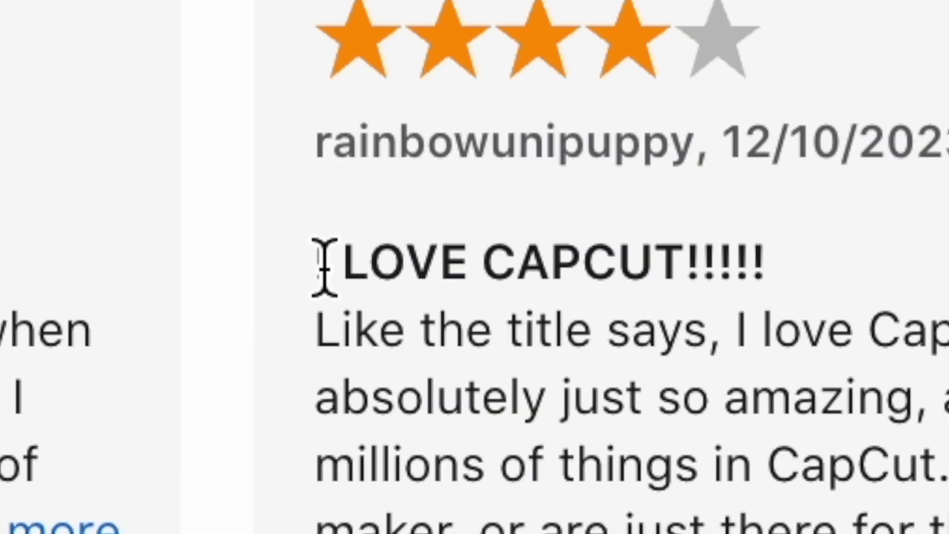
{"action": "left_click_drag", "start_coordinate": [322, 265], "coordinate": [756, 262]}
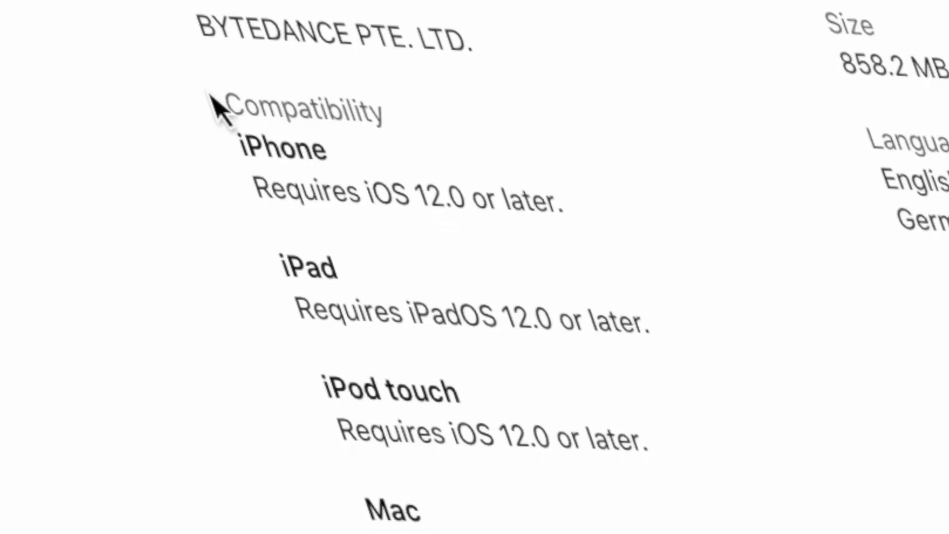
{"action": "left_click_drag", "start_coordinate": [220, 102], "coordinate": [875, 381]}
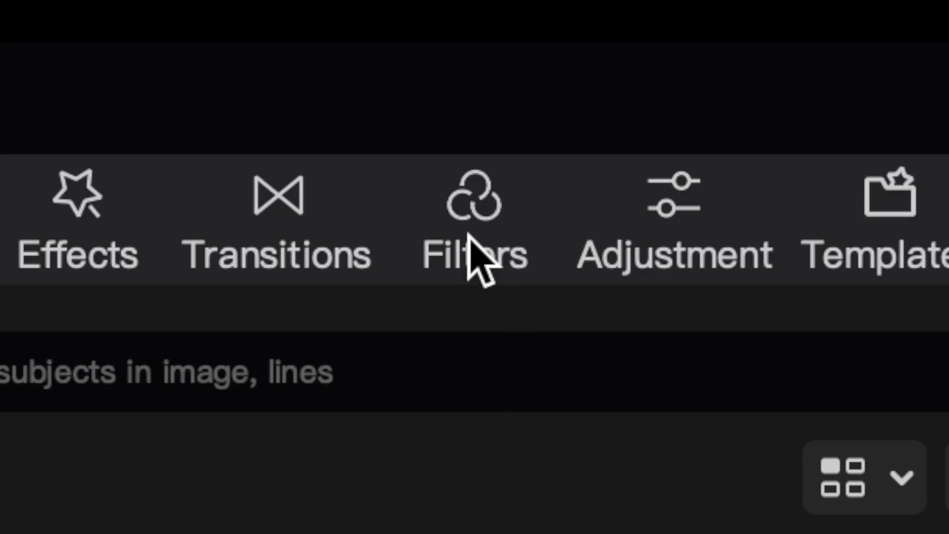
Place the Oppenheimer filter above the clip and stretch it to the clip's end
{"action": "left_click", "coordinate": [244, 38]}
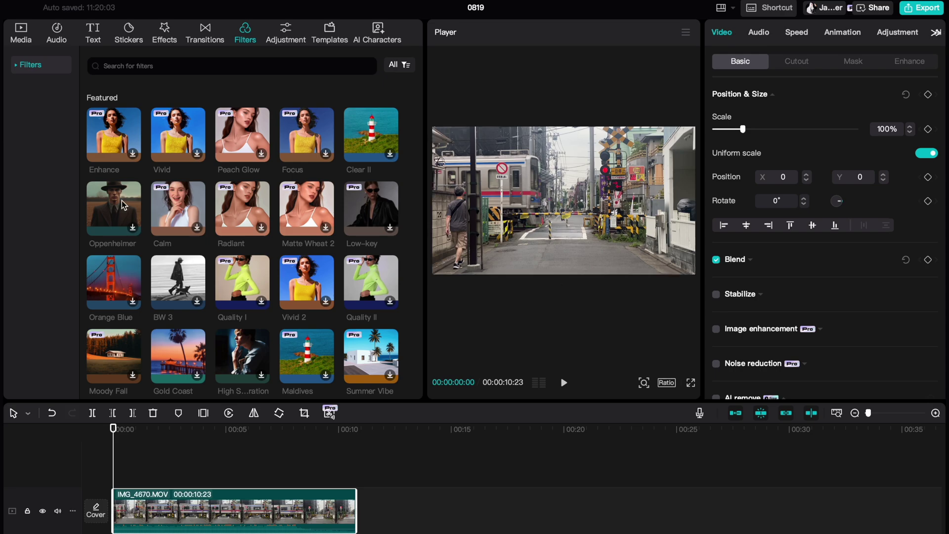
{"action": "left_click", "coordinate": [126, 210]}
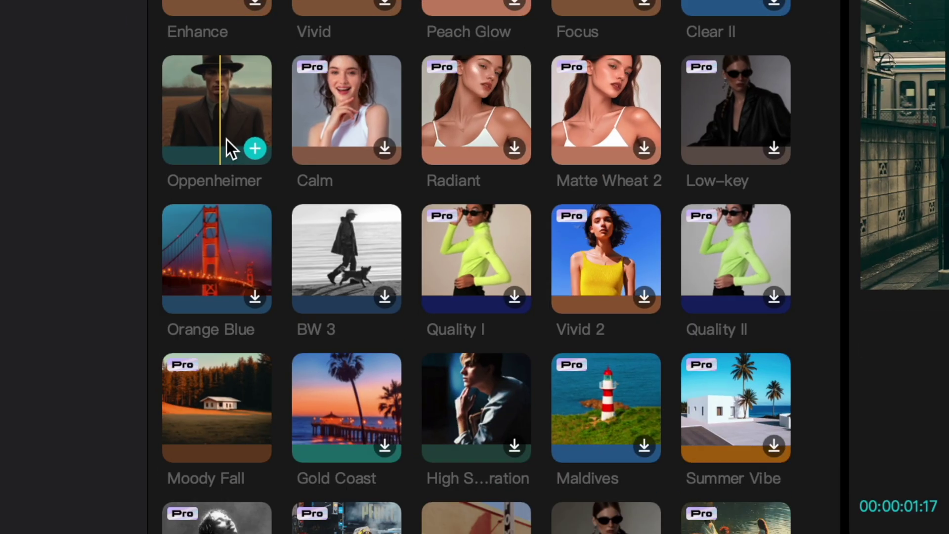
{"action": "left_click_drag", "start_coordinate": [226, 140], "coordinate": [308, 324]}
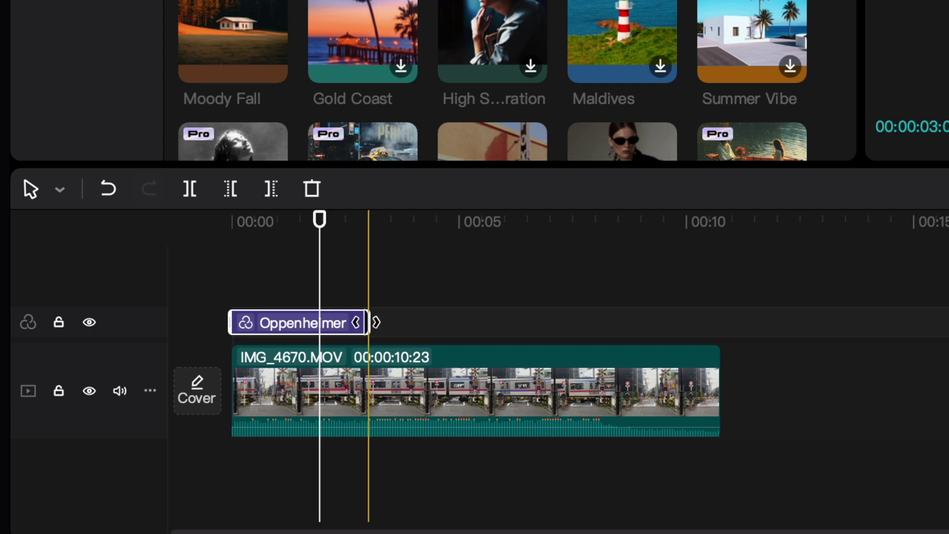
{"action": "left_click_drag", "start_coordinate": [371, 323], "coordinate": [721, 323]}
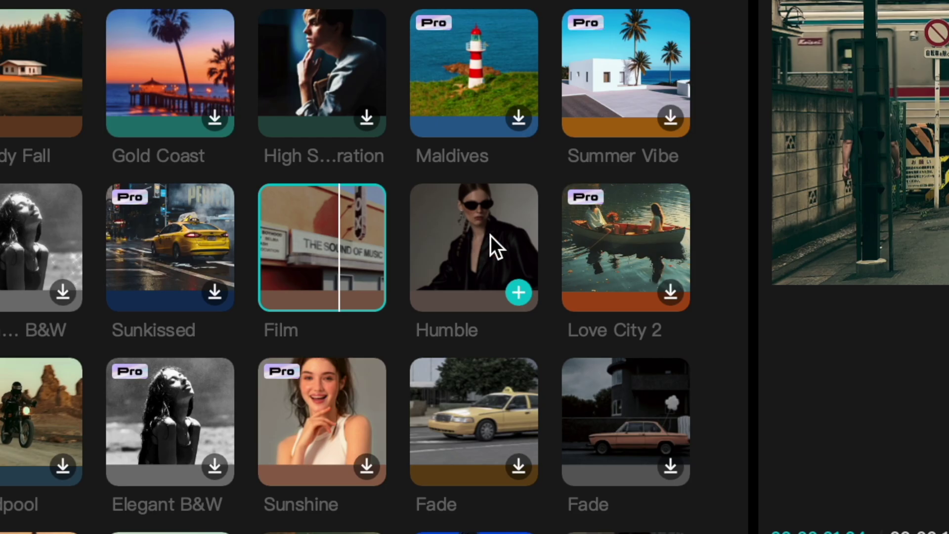
Add the Humble filter across the full clip and lower its strength to 28
{"action": "left_click_drag", "start_coordinate": [482, 241], "coordinate": [145, 533]}
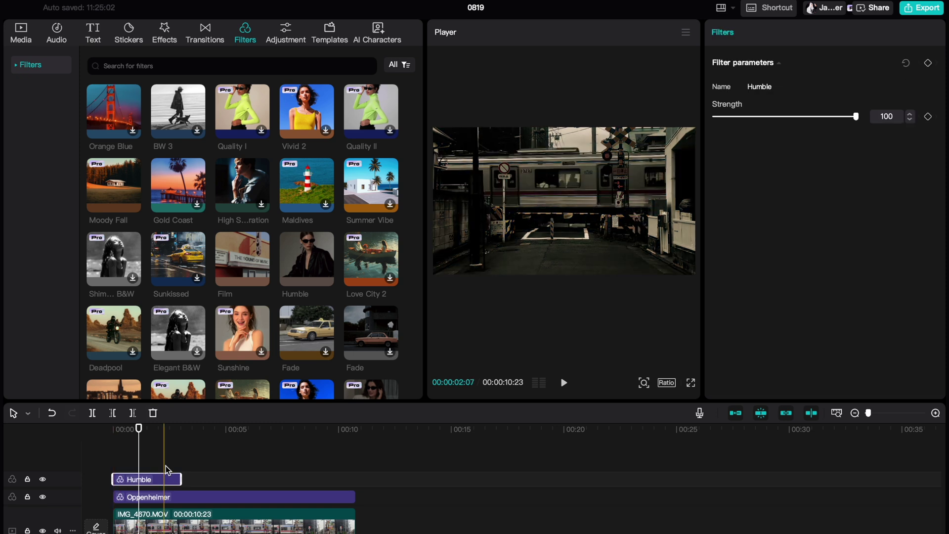
{"action": "left_click_drag", "start_coordinate": [181, 479], "coordinate": [356, 479]}
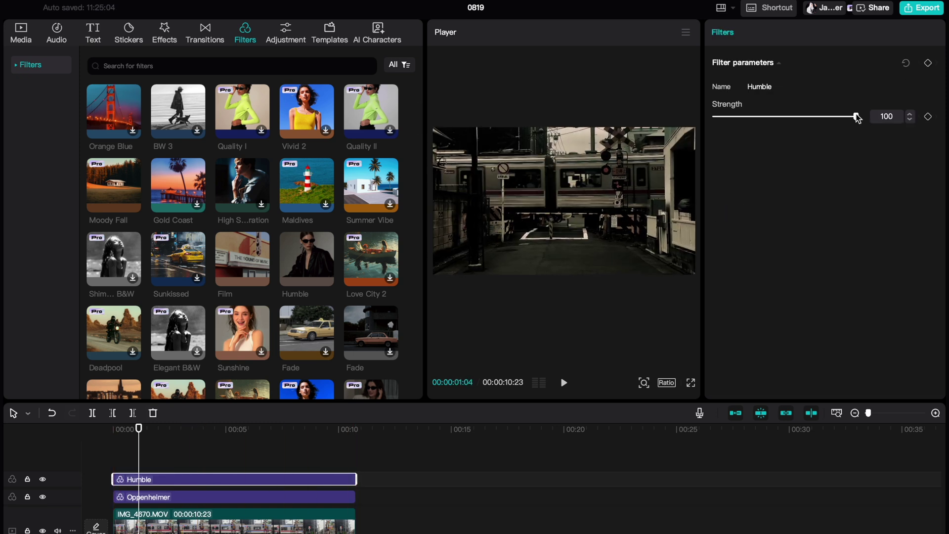
{"action": "left_click_drag", "start_coordinate": [857, 118], "coordinate": [756, 118]}
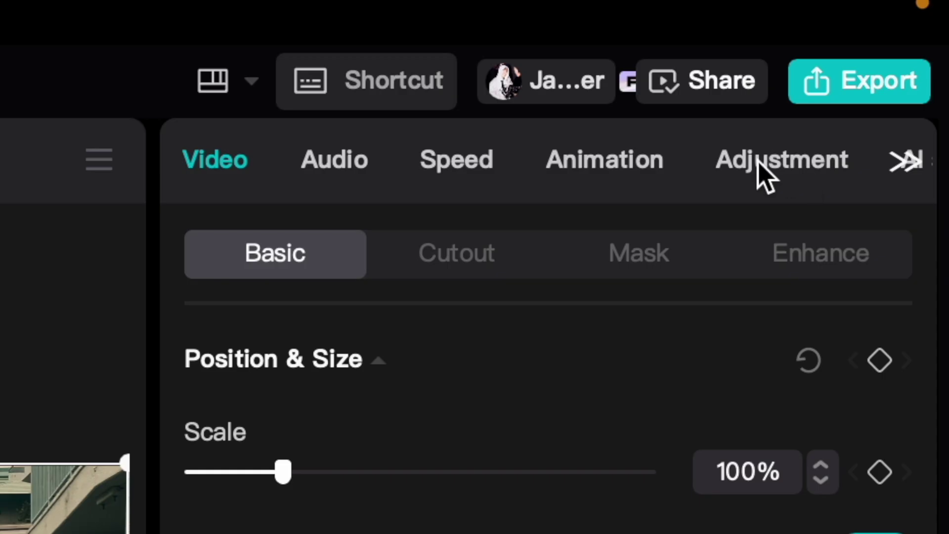
Set the clip's basic adjustments: Highlight -5, Shadow -10, Whites -5, Illumination 8
{"action": "left_click", "coordinate": [891, 32]}
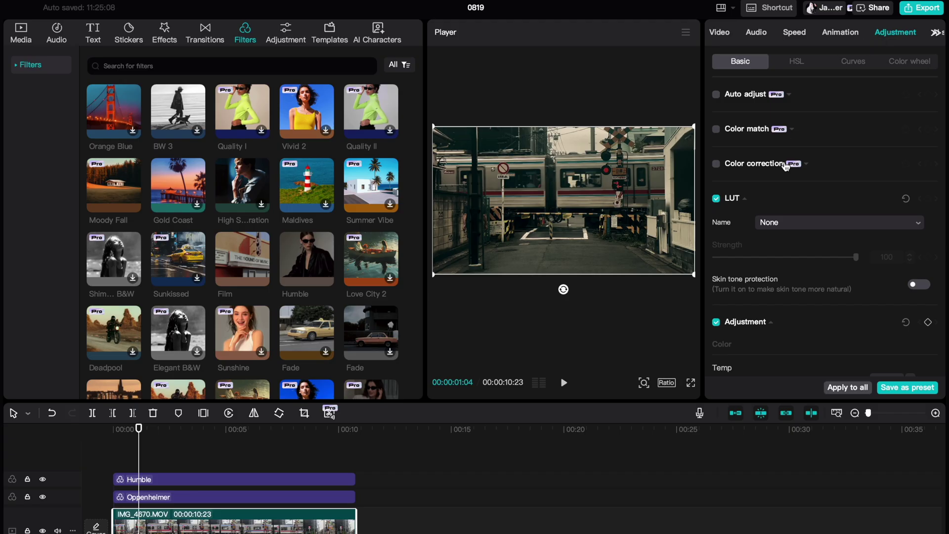
{"action": "scroll", "coordinate": [785, 185], "scroll_direction": "down", "scroll_amount": 3}
{"action": "scroll", "coordinate": [642, 174], "scroll_direction": "down", "scroll_amount": 4}
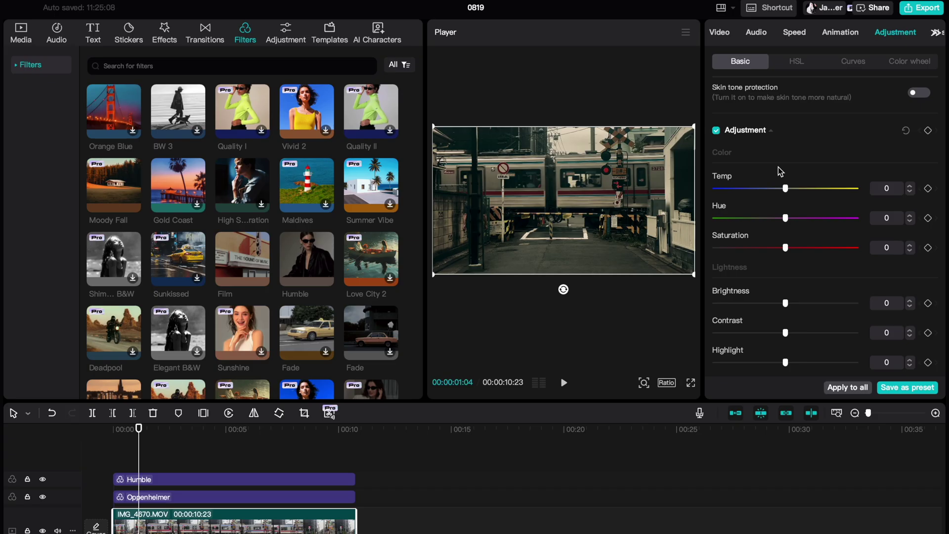
{"action": "scroll", "coordinate": [780, 171], "scroll_direction": "down", "scroll_amount": 2}
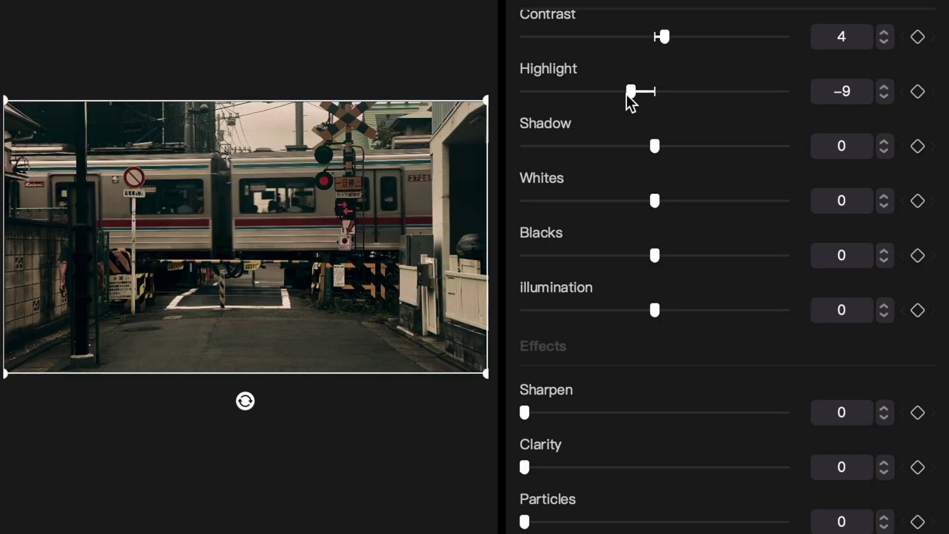
{"action": "left_click_drag", "start_coordinate": [772, 125], "coordinate": [804, 125]}
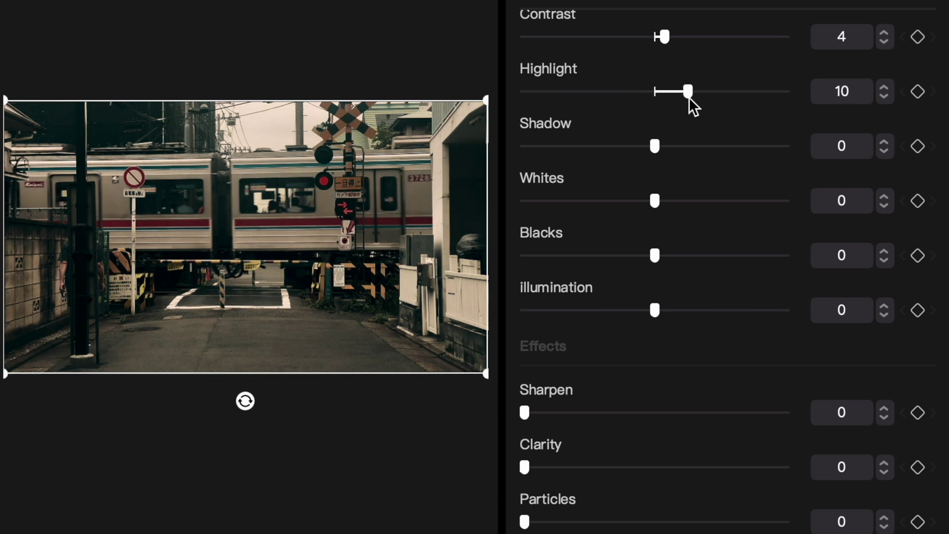
{"action": "left_click_drag", "start_coordinate": [689, 98], "coordinate": [636, 102]}
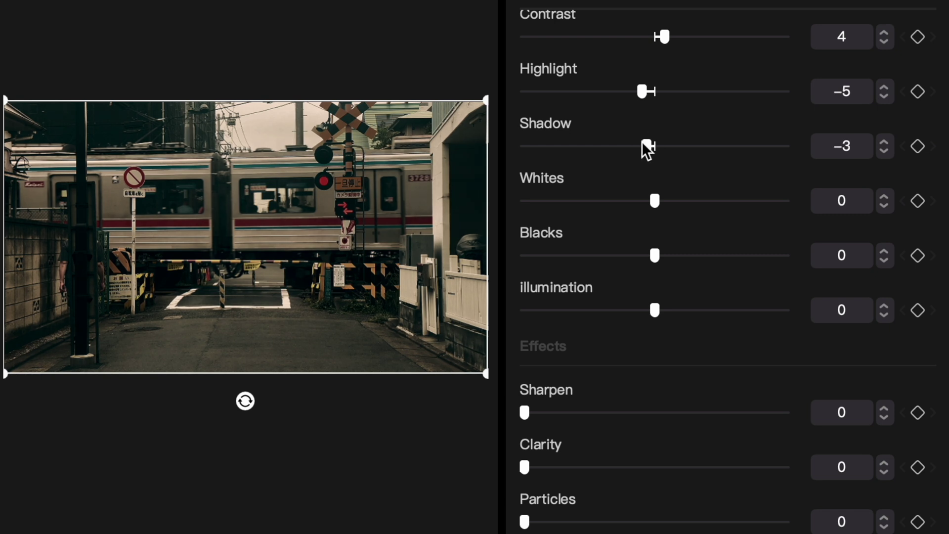
{"action": "left_click_drag", "start_coordinate": [622, 146], "coordinate": [625, 146]}
{"action": "left_click_drag", "start_coordinate": [652, 201], "coordinate": [642, 203]}
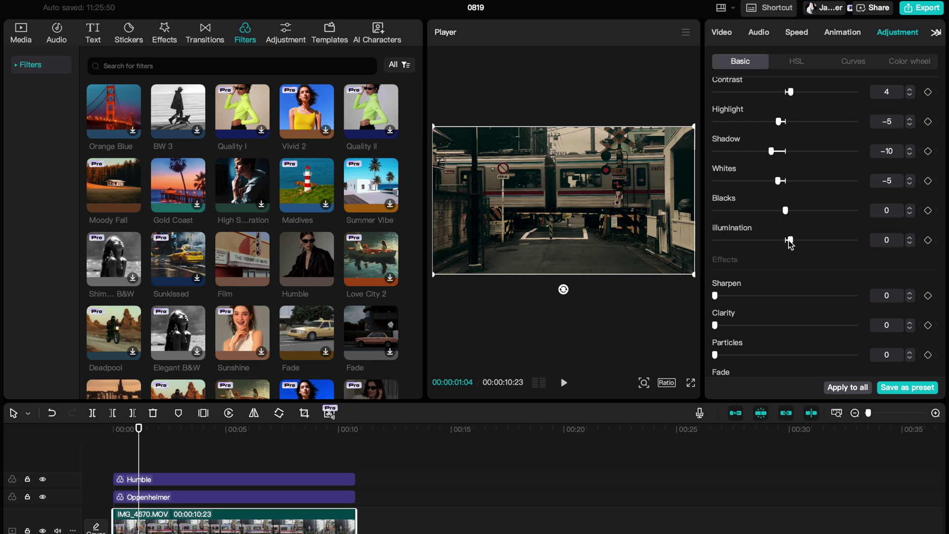
{"action": "left_click_drag", "start_coordinate": [789, 241], "coordinate": [797, 241]}
{"action": "scroll", "coordinate": [778, 290], "scroll_direction": "down", "scroll_amount": 2}
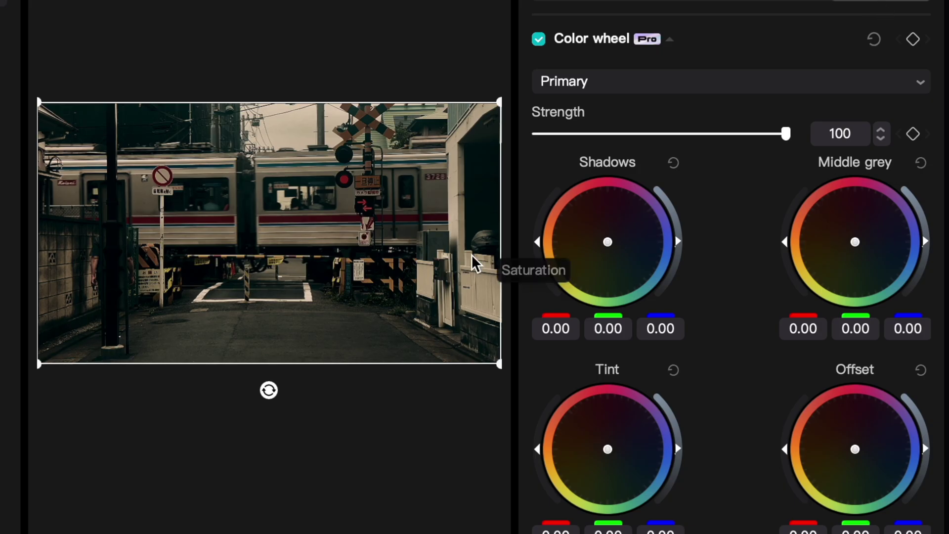
Shift the Shadows wheel's color slightly, lowering its saturation and nudging its brightness
{"action": "mouse_move", "coordinate": [605, 245]}
{"action": "left_mouse_down"}
{"action": "mouse_move", "coordinate": [615, 244]}
{"action": "mouse_move", "coordinate": [602, 244]}
{"action": "left_mouse_up"}
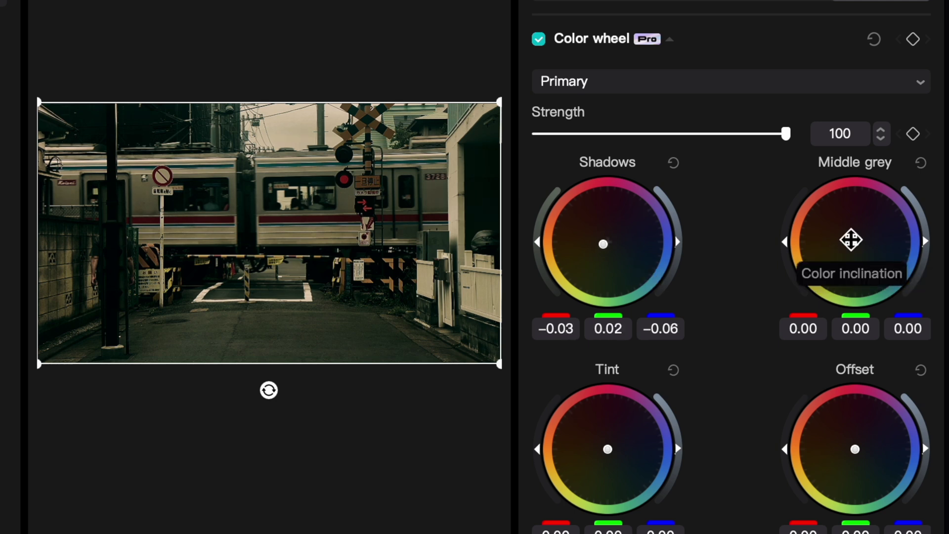
{"action": "left_click_drag", "start_coordinate": [538, 242], "coordinate": [547, 208]}
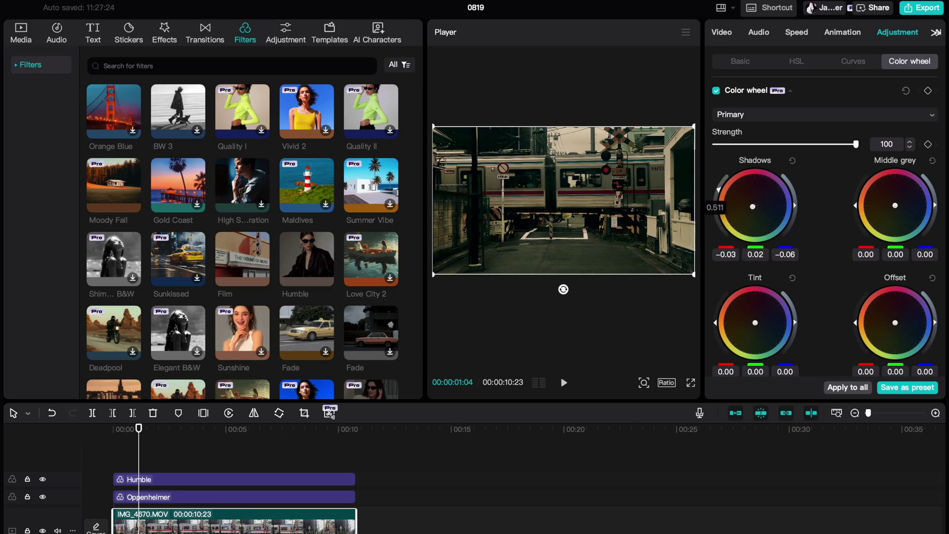
{"action": "left_click_drag", "start_coordinate": [719, 189], "coordinate": [715, 201]}
{"action": "left_click_drag", "start_coordinate": [796, 212], "coordinate": [795, 207]}
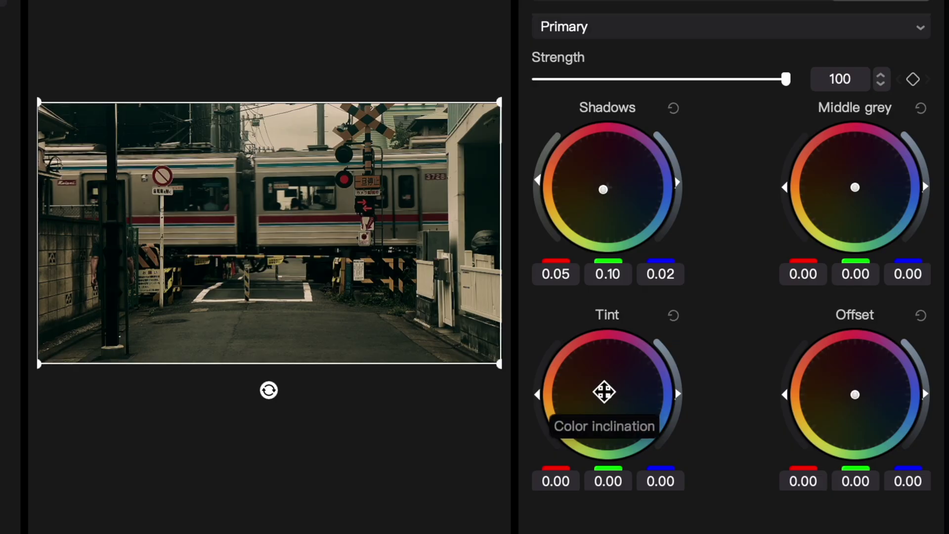
Warm the tint and adjust the middle grey saturation and brightness
{"action": "left_click_drag", "start_coordinate": [755, 321], "coordinate": [755, 324]}
{"action": "left_click_drag", "start_coordinate": [606, 399], "coordinate": [602, 399]}
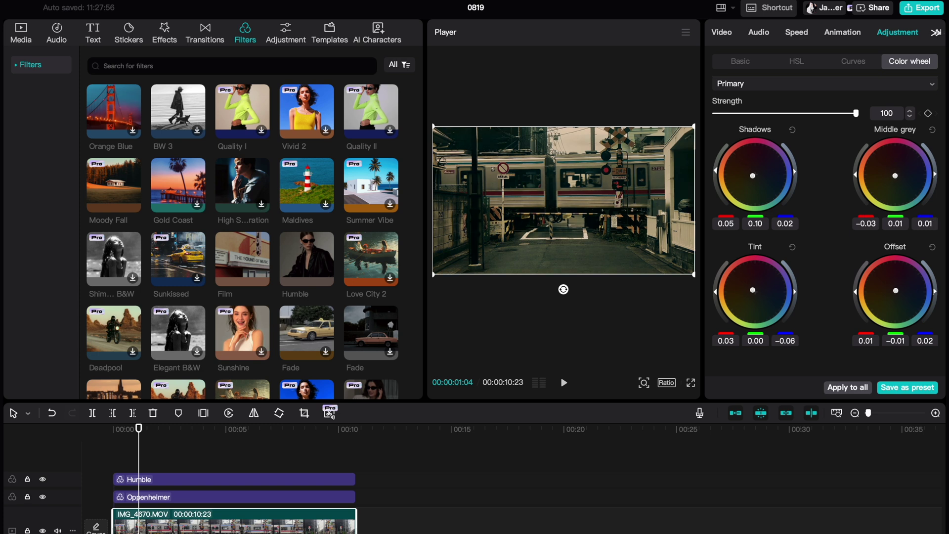
{"action": "left_click_drag", "start_coordinate": [858, 182], "coordinate": [858, 186]}
{"action": "left_click_drag", "start_coordinate": [933, 174], "coordinate": [902, 220]}
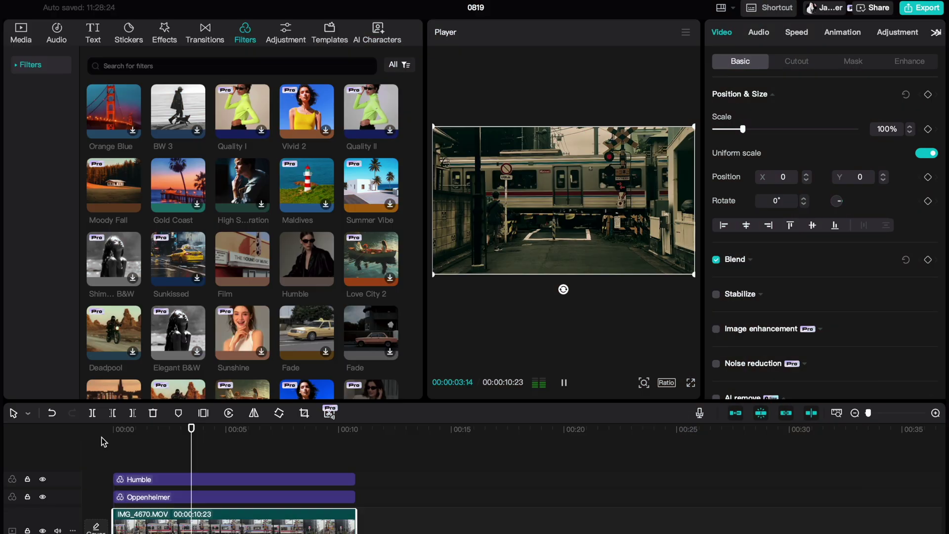
Pause playback and enable Stabilize at the Most stable level
{"action": "key", "text": "space"}
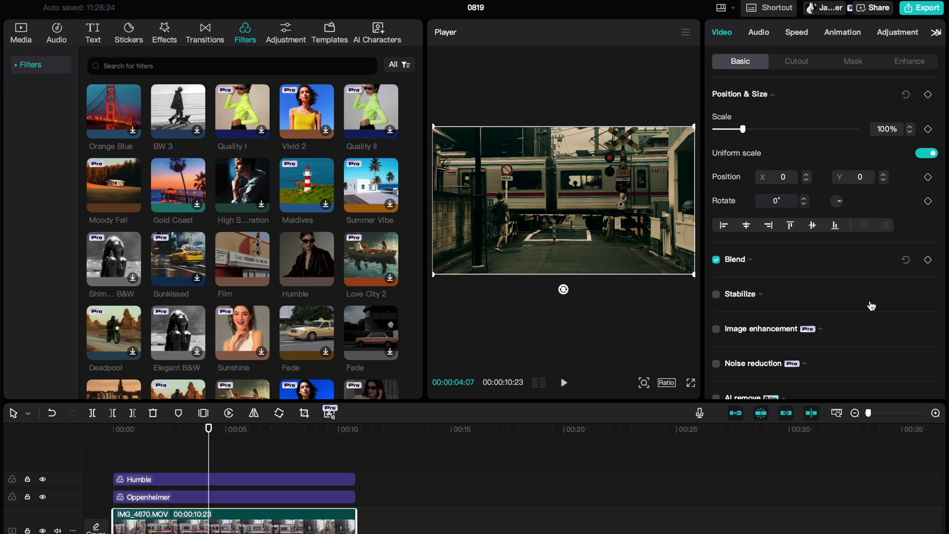
{"action": "scroll", "coordinate": [832, 289], "scroll_direction": "down", "scroll_amount": 1}
{"action": "scroll", "coordinate": [811, 257], "scroll_direction": "down", "scroll_amount": 5}
{"action": "scroll", "coordinate": [796, 232], "scroll_direction": "up", "scroll_amount": 5}
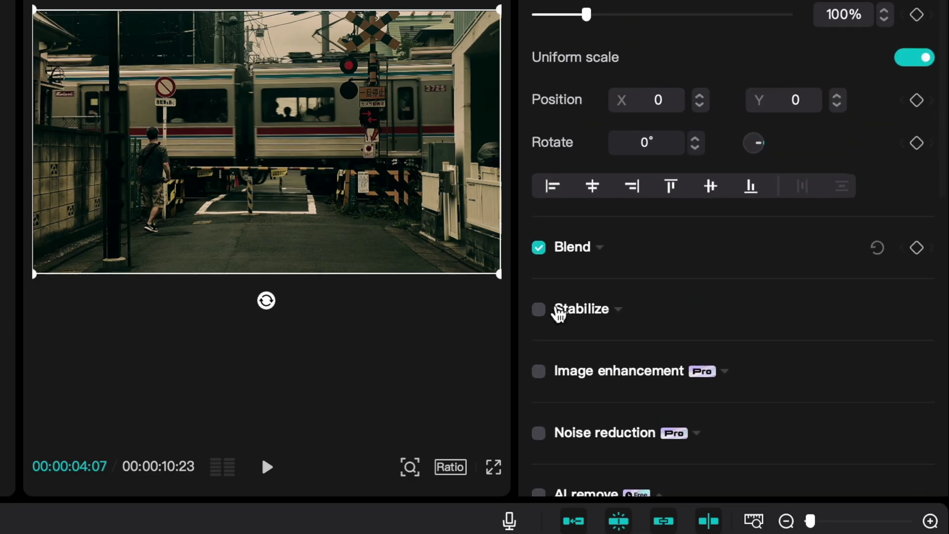
{"action": "left_click", "coordinate": [539, 310]}
{"action": "left_click", "coordinate": [802, 353]}
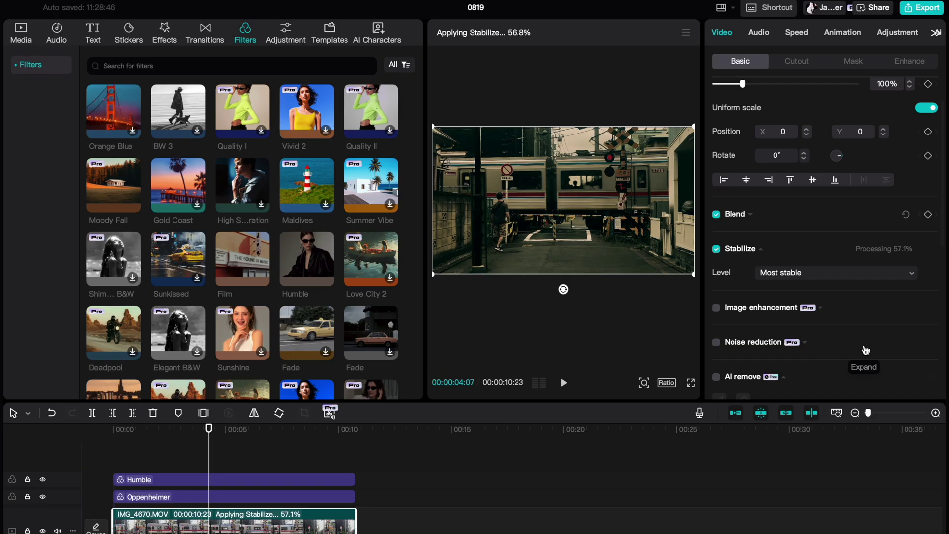
{"action": "scroll", "coordinate": [807, 408], "scroll_direction": "down", "scroll_amount": 3}
{"action": "scroll", "coordinate": [866, 351], "scroll_direction": "up", "scroll_amount": 3}
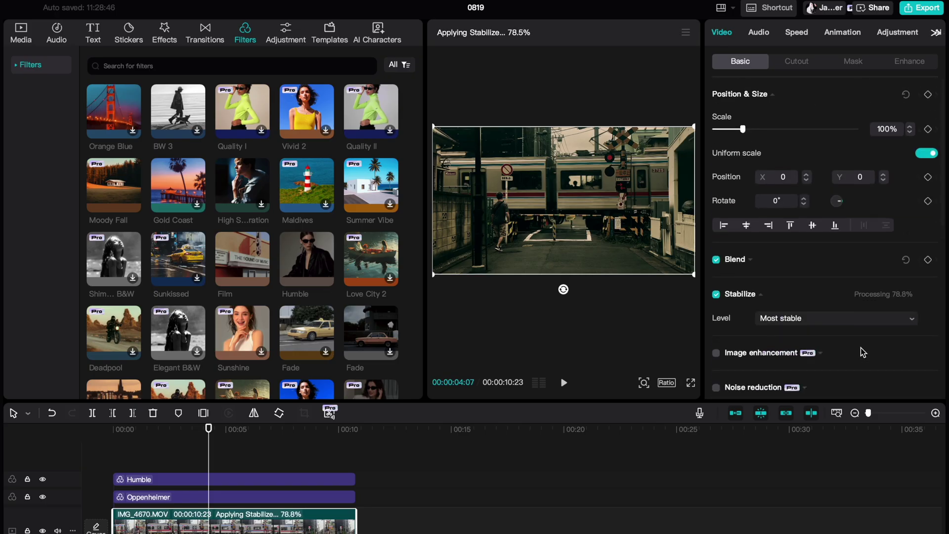
{"action": "scroll", "coordinate": [864, 351], "scroll_direction": "down", "scroll_amount": 6}
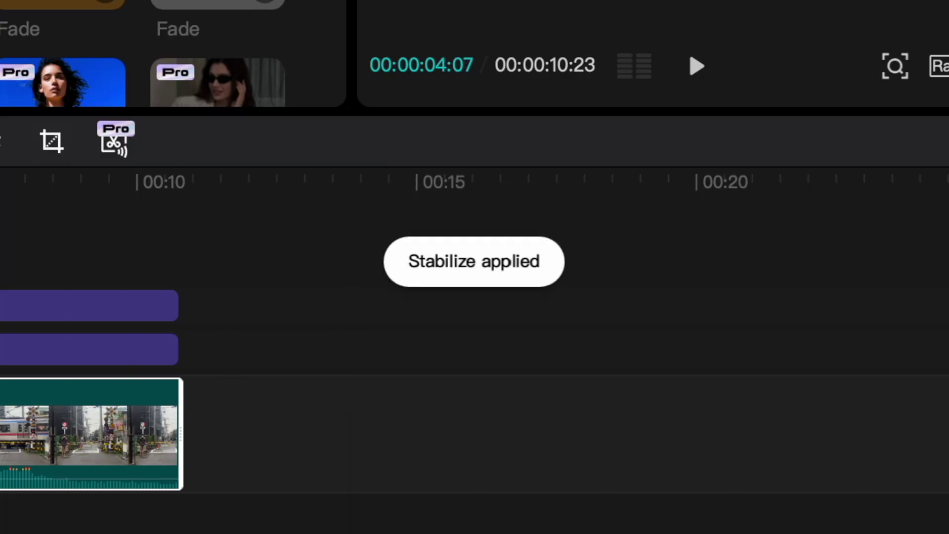
Search effects for 'halation' and stretch the Luminance effect across the full clip
{"action": "left_click", "coordinate": [233, 113]}
{"action": "left_click", "coordinate": [314, 109]}
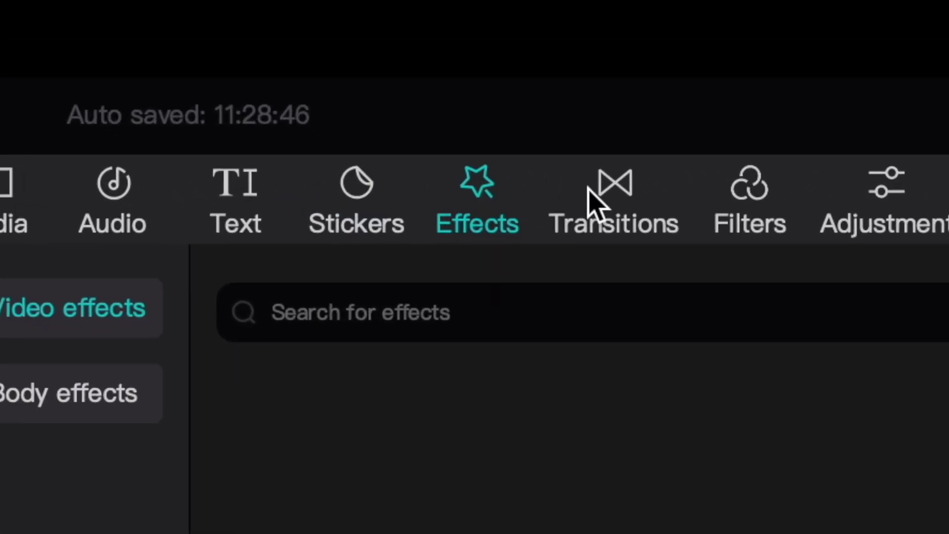
{"action": "left_click", "coordinate": [469, 316]}
{"action": "type", "text": "halation"}
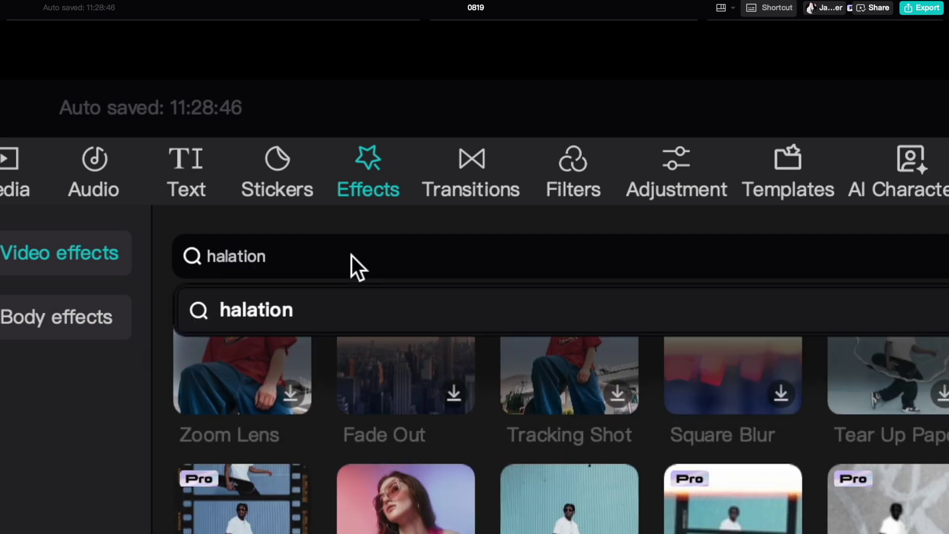
{"action": "key", "text": "Return"}
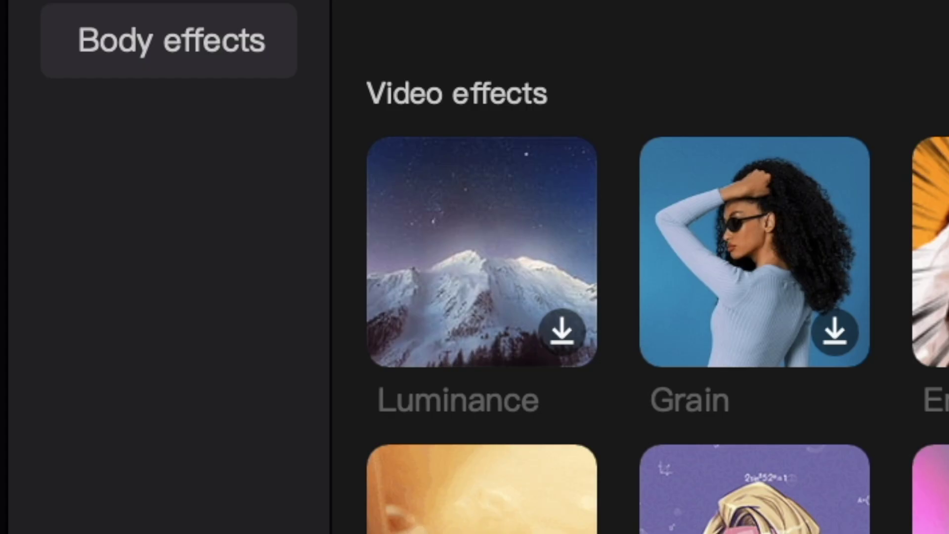
{"action": "mouse_move", "coordinate": [116, 133]}
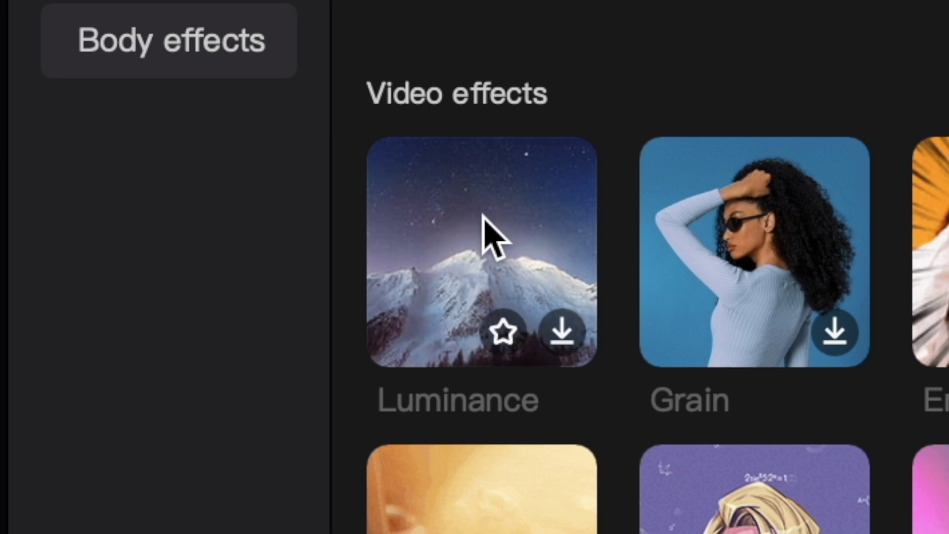
{"action": "left_click", "coordinate": [562, 332]}
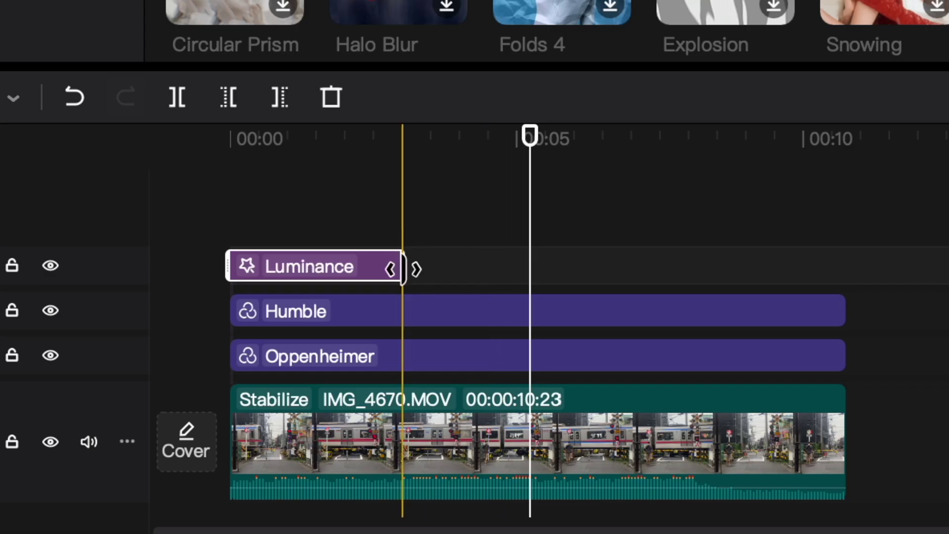
{"action": "left_click_drag", "start_coordinate": [180, 452], "coordinate": [339, 462]}
{"action": "left_click_drag", "start_coordinate": [809, 297], "coordinate": [846, 296]}
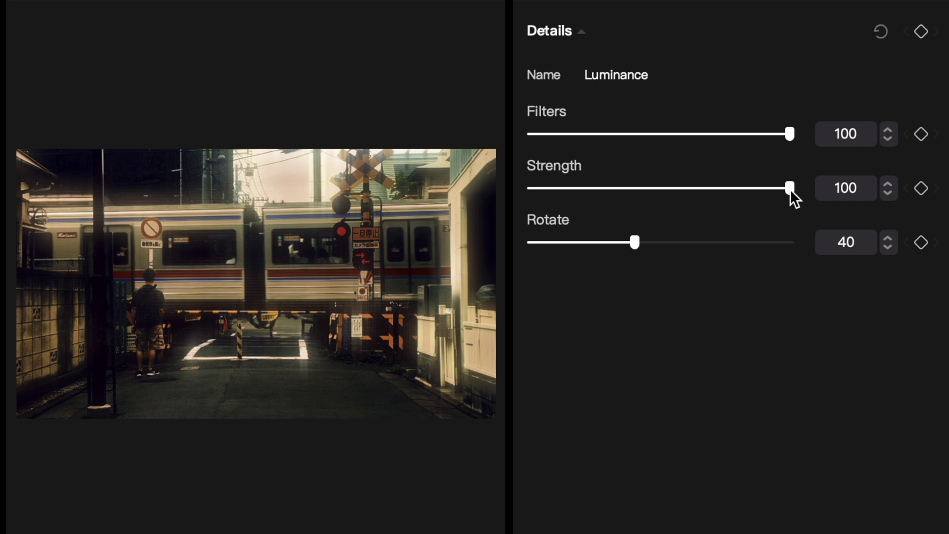
Set the Luminance effect's Filters to 11 and Strength to 28
{"action": "left_click_drag", "start_coordinate": [790, 189], "coordinate": [547, 194]}
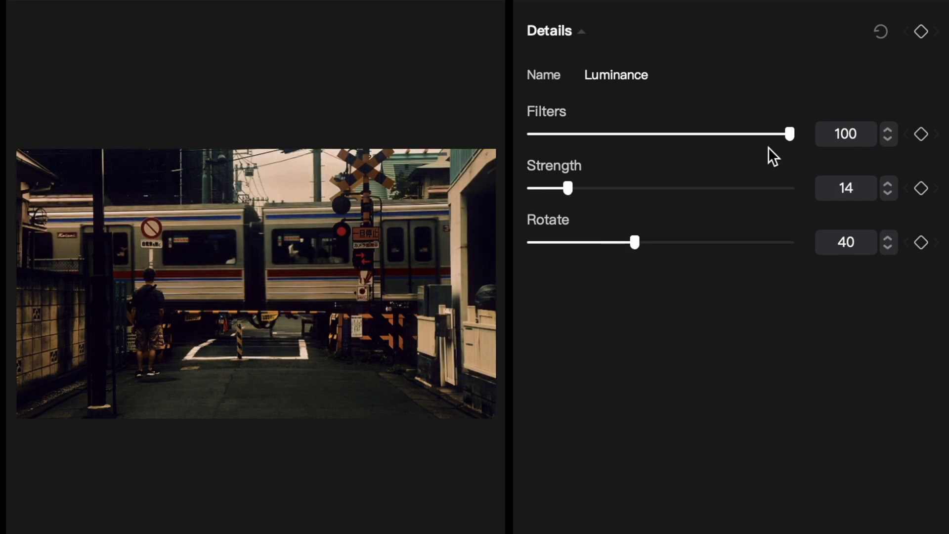
{"action": "left_click_drag", "start_coordinate": [574, 190], "coordinate": [648, 198]}
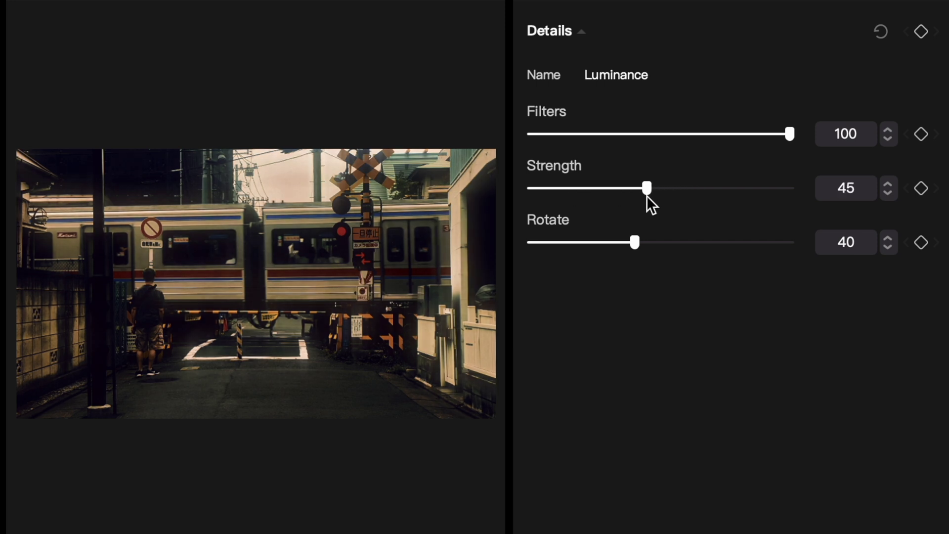
{"action": "left_click_drag", "start_coordinate": [768, 136], "coordinate": [685, 137]}
{"action": "left_click_drag", "start_coordinate": [547, 140], "coordinate": [717, 159]}
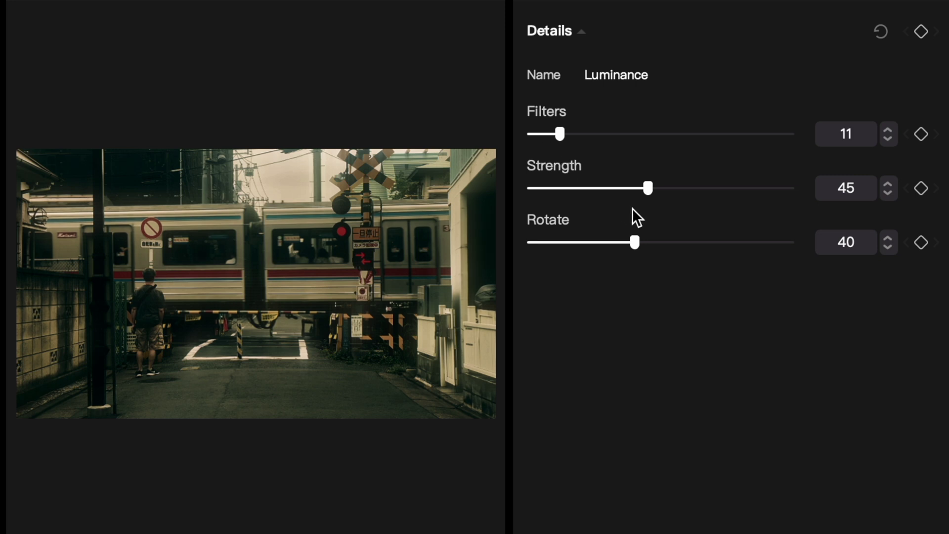
{"action": "left_click_drag", "start_coordinate": [639, 193], "coordinate": [598, 195]}
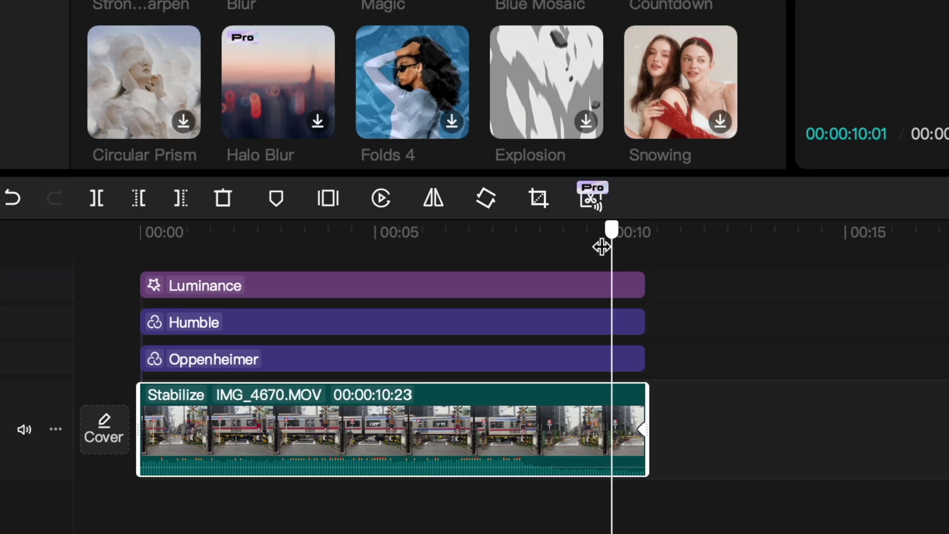
Add a Position & Size keyframe at the clip's start at 100% scale
{"action": "left_click_drag", "start_coordinate": [603, 240], "coordinate": [147, 189]}
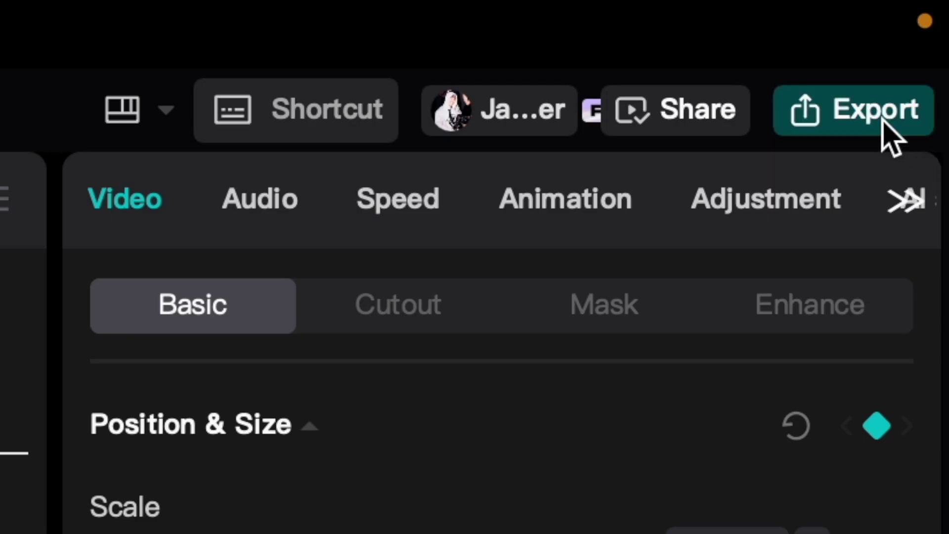
Open the export settings and start retyping the title as 'Colo…'
{"action": "left_click", "coordinate": [886, 132]}
{"action": "left_click", "coordinate": [601, 81]}
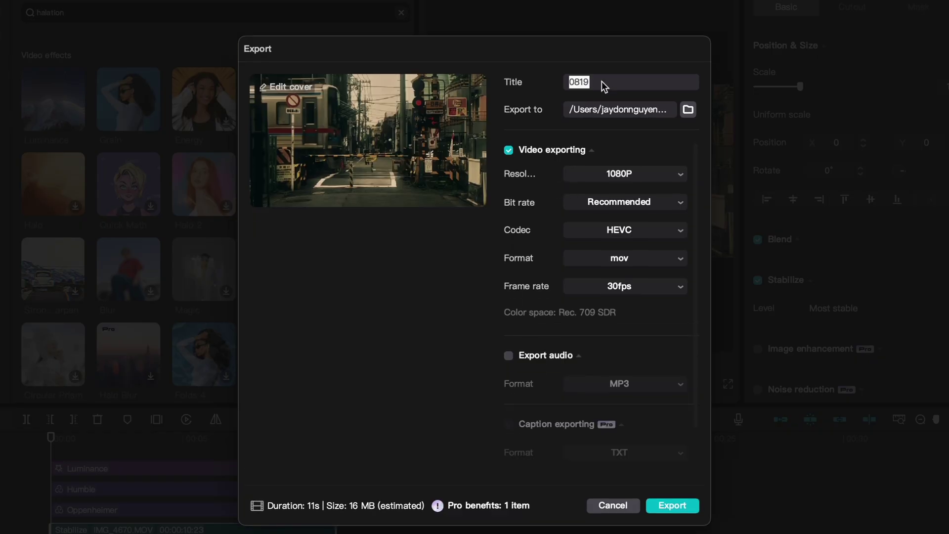
{"action": "type", "text": "Colourgrade Tutorial"}
Switch the export codec from HEVC to H.264
{"action": "left_click", "coordinate": [665, 203]}
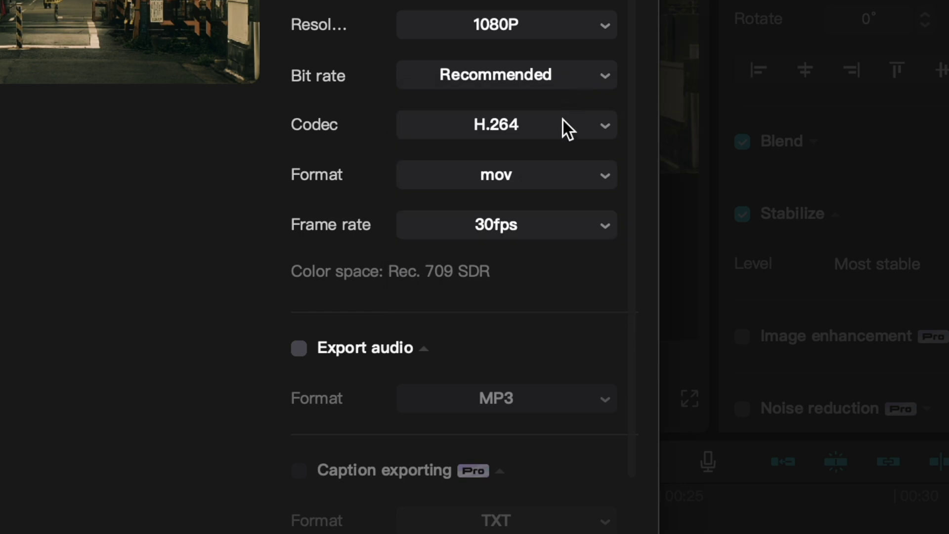
{"action": "left_click", "coordinate": [656, 229]}
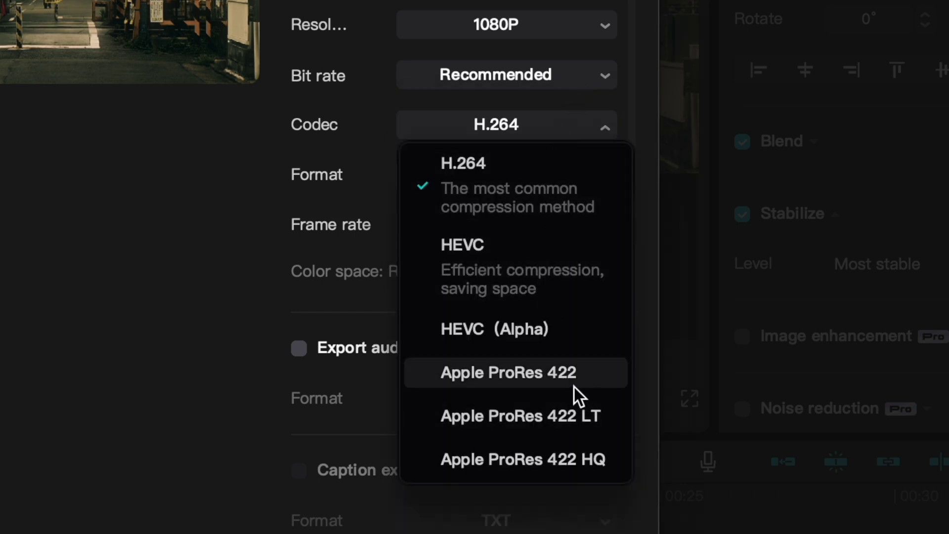
{"action": "scroll", "coordinate": [562, 448], "scroll_direction": "down", "scroll_amount": 3}
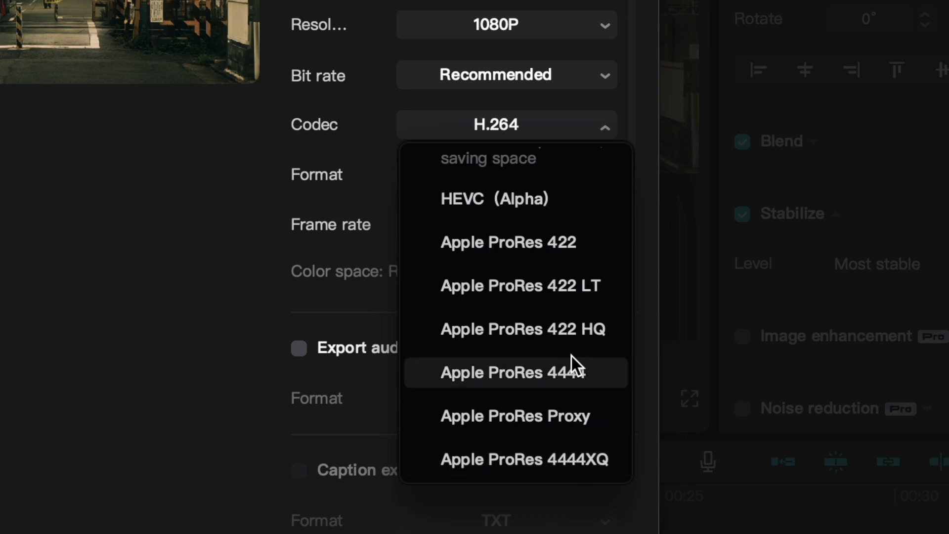